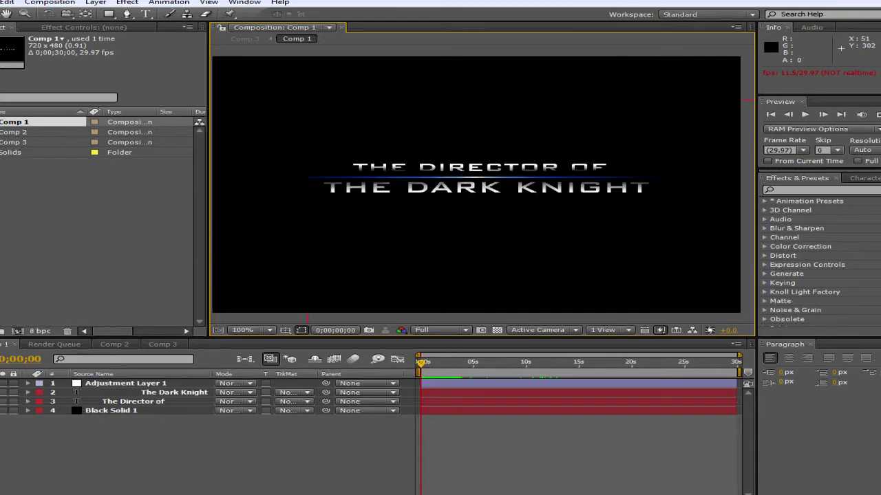
# Create a new composition, Comp 4, with the default NTSC DV settings
pyautogui.click(48, 3)
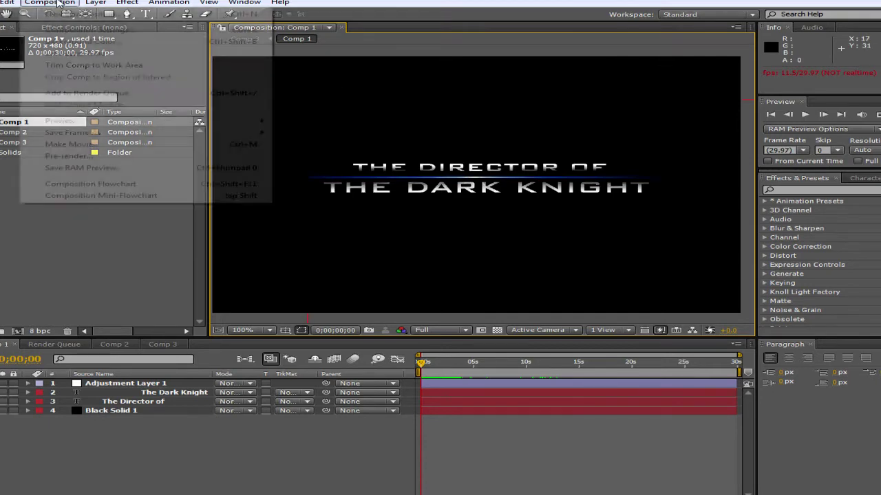
pyautogui.click(66, 14)
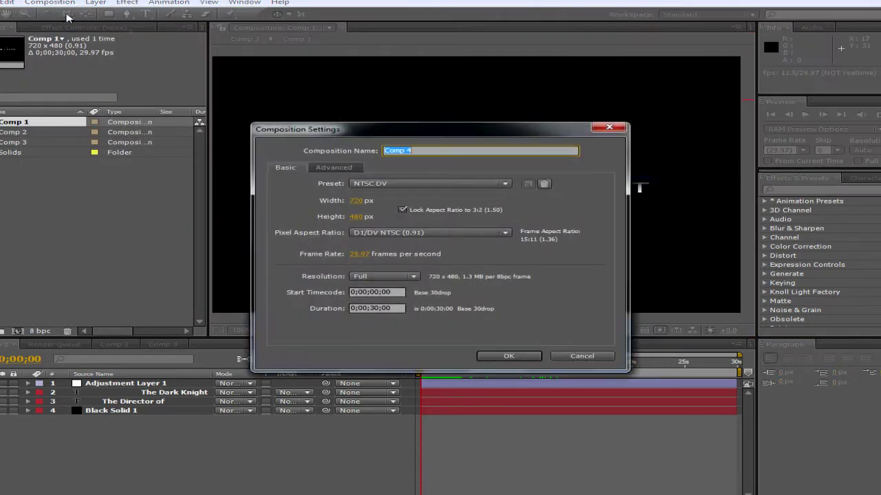
pyautogui.click(509, 355)
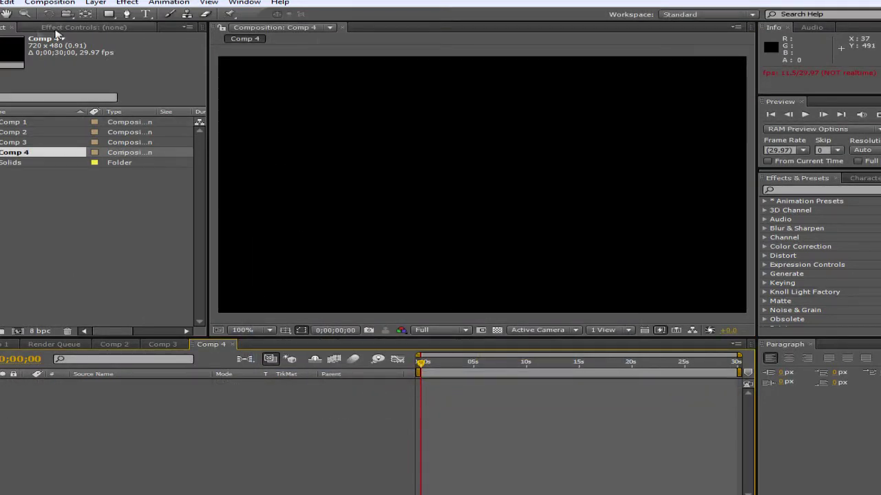
# Add a full-frame 720x480 black solid layer, Black Solid 2
pyautogui.click(152, 15)
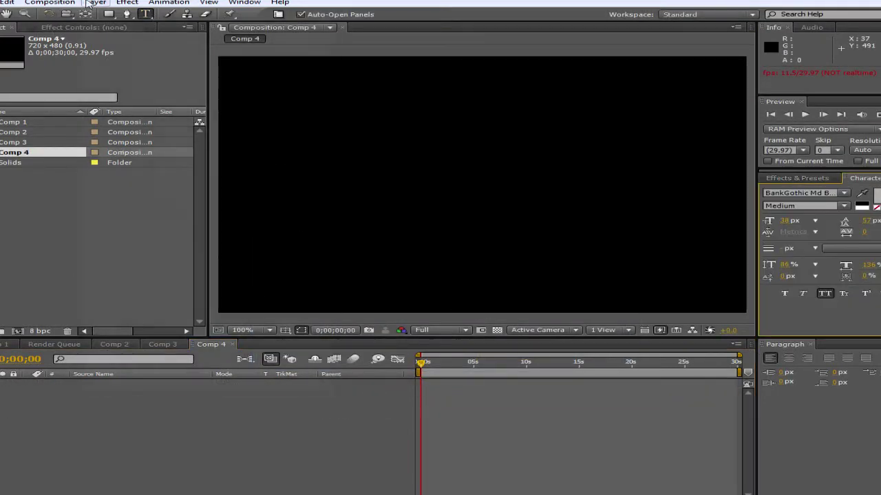
pyautogui.click(96, 2)
pyautogui.moveTo(210, 16)
pyautogui.click(368, 26)
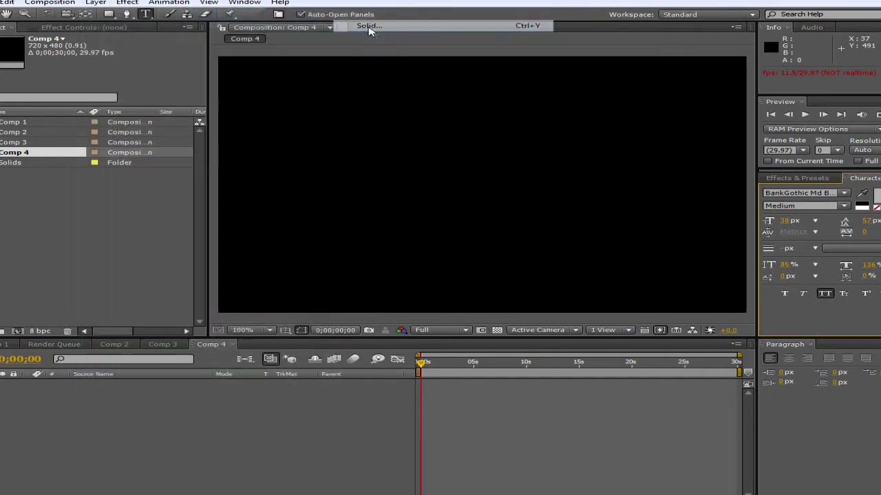
pyautogui.click(476, 348)
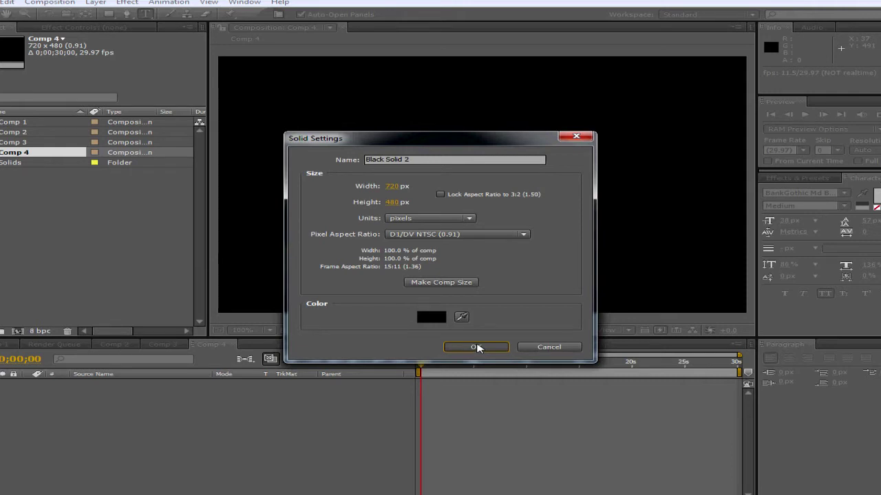
pyautogui.click(476, 347)
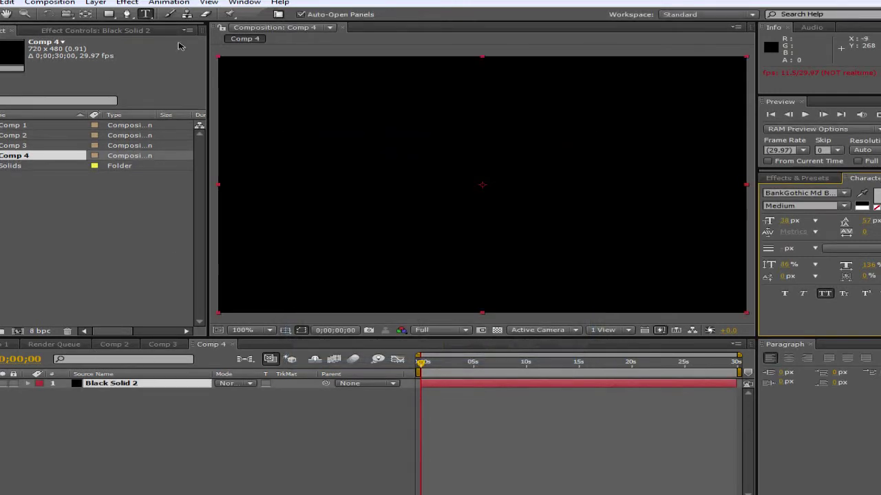
# Draw a paragraph text box in the upper frame and type 'THE DIRECTOR OF'
pyautogui.moveTo(290, 89); pyautogui.dragTo(719, 171)
pyautogui.write('F')
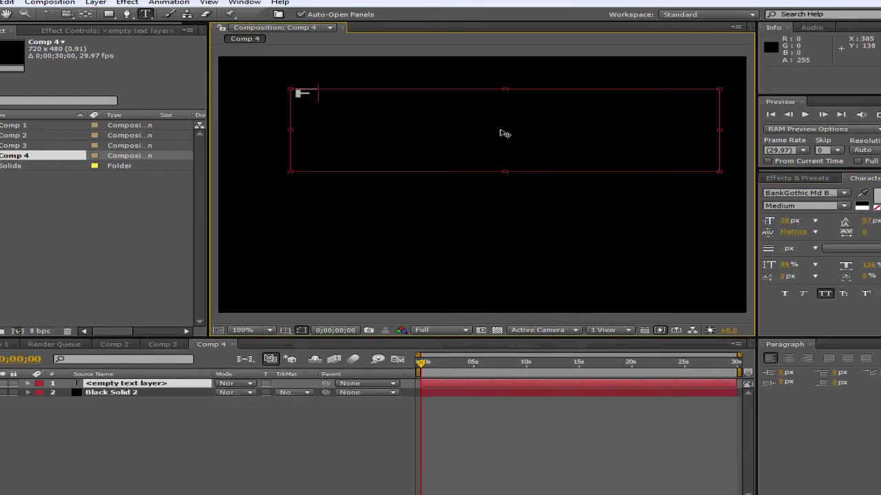
pyautogui.write('ROM THE DIREC')
pyautogui.hotkey('ctrl', 'a')
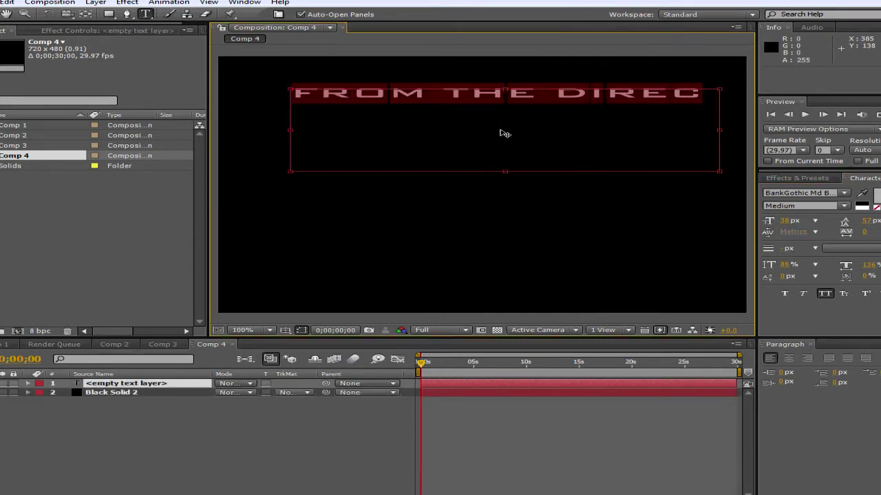
pyautogui.write('THE DIRECTOR OF')
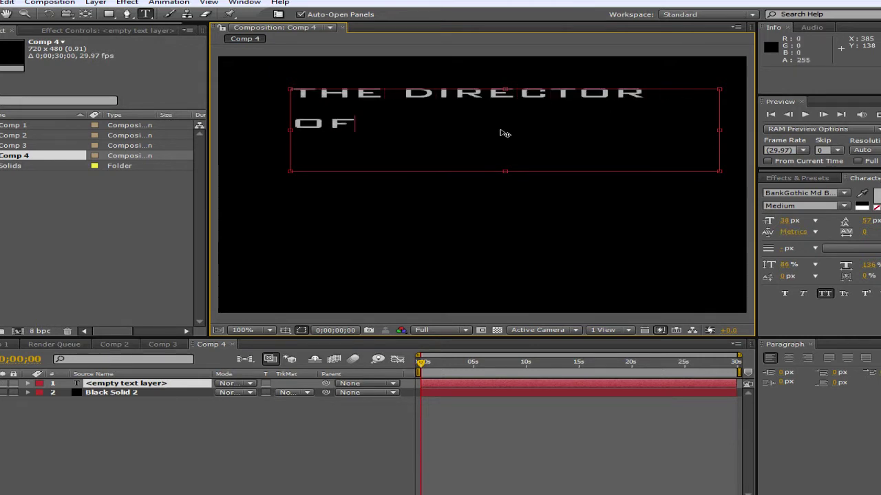
# Set the text to 28 px, shrink its box, and move the line toward centre
pyautogui.hotkey('ctrl', 'a')
pyautogui.moveTo(785, 220); pyautogui.dragTo(783, 221)
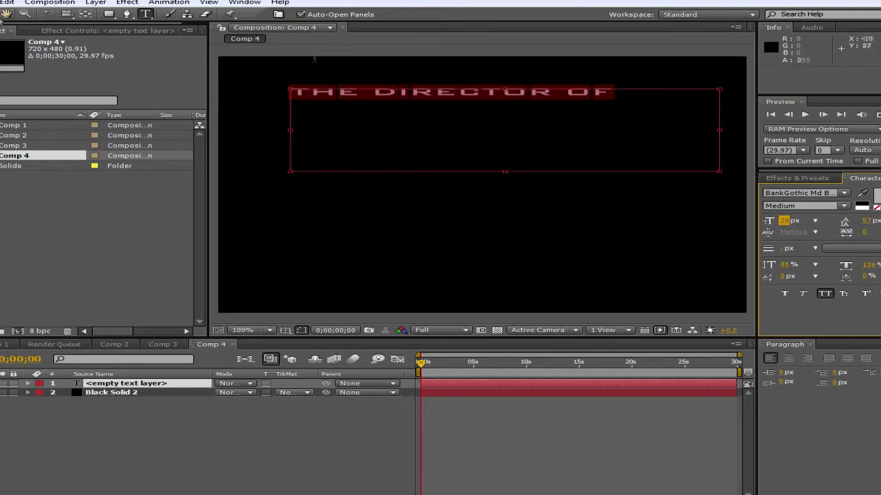
pyautogui.moveTo(722, 132); pyautogui.dragTo(622, 131)
pyautogui.moveTo(455, 172); pyautogui.dragTo(456, 118)
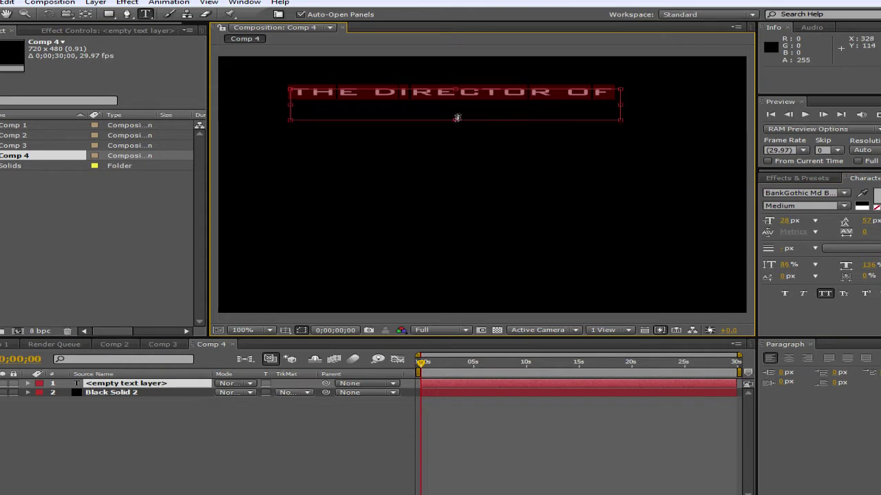
pyautogui.press('Escape')
pyautogui.press('v')
pyautogui.moveTo(378, 90); pyautogui.dragTo(434, 128)
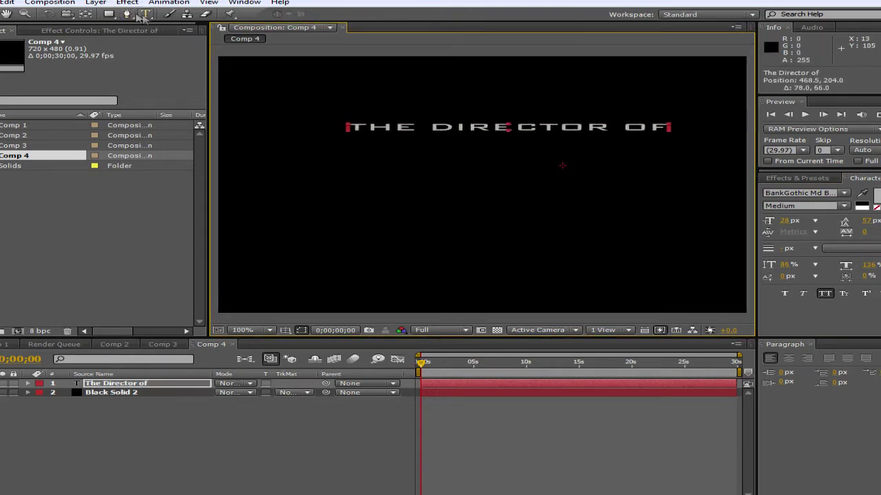
# Undo the accidental solid moves, zoom to 50%, and lower the text to 442.5, 260
pyautogui.click(396, 137)
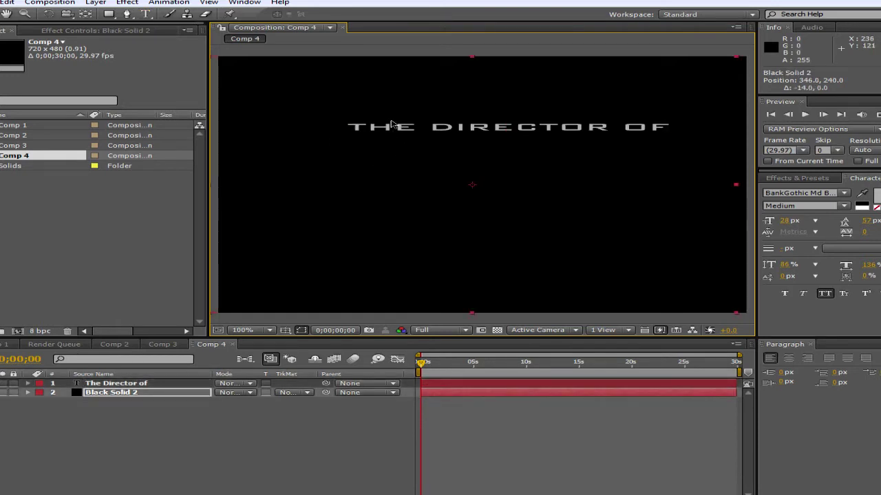
pyautogui.hotkey('ctrl', 'z')
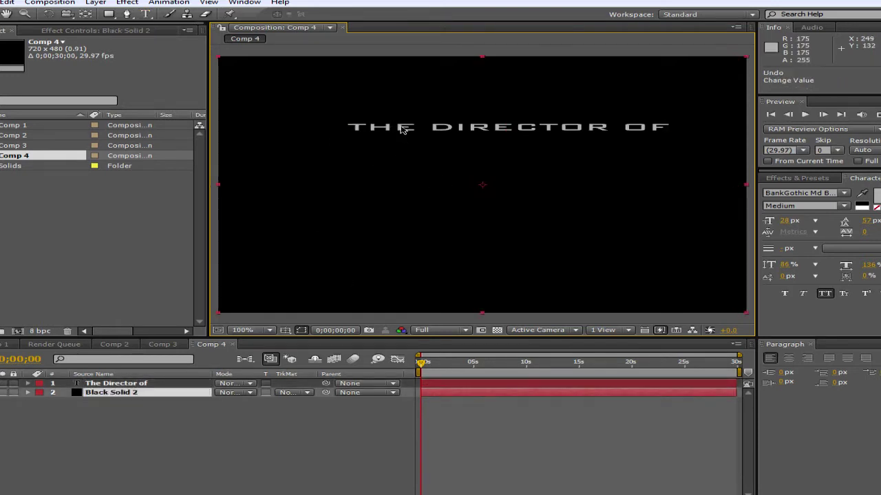
pyautogui.press(',')
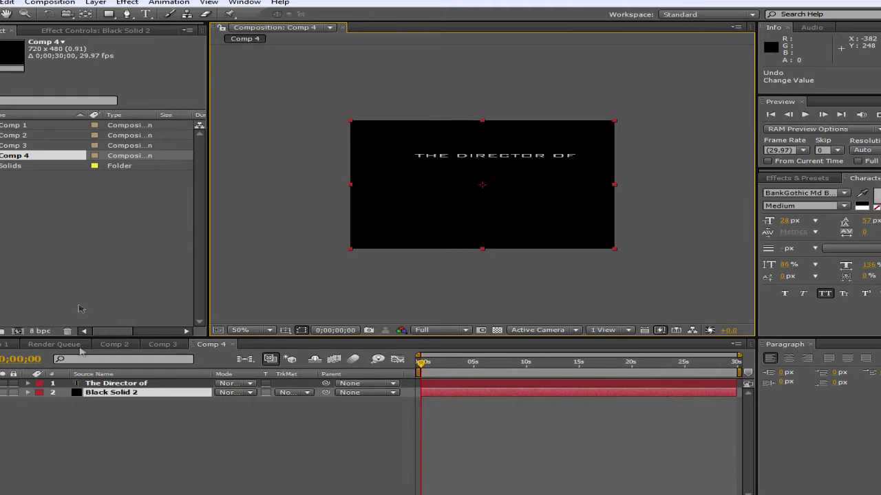
pyautogui.click(101, 383)
pyautogui.moveTo(477, 160); pyautogui.dragTo(459, 171)
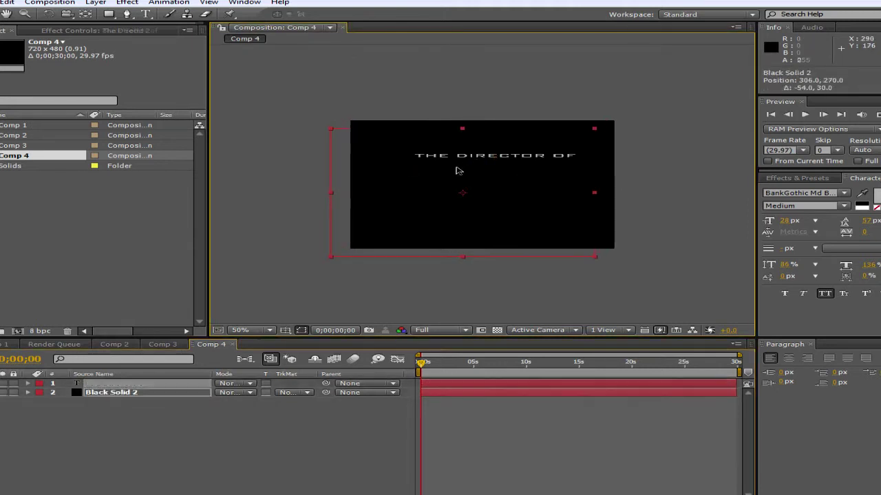
pyautogui.hotkey('ctrl', 'z')
pyautogui.click(124, 384)
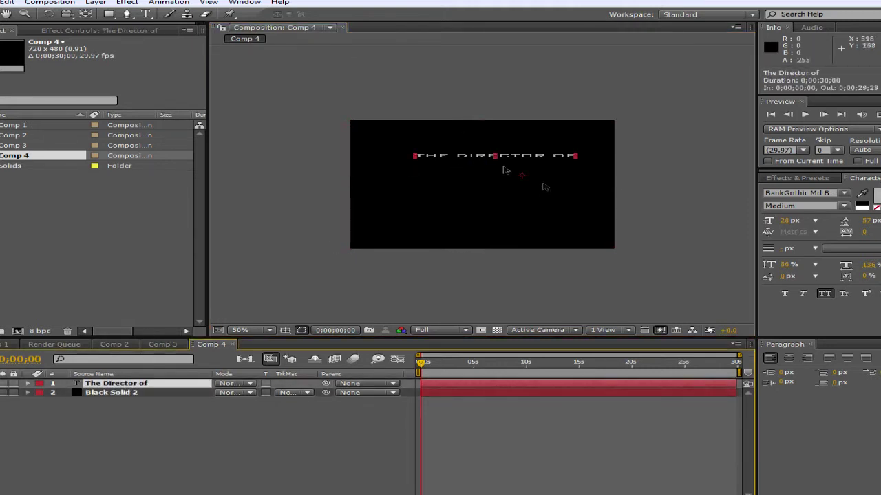
pyautogui.moveTo(456, 157); pyautogui.dragTo(446, 171)
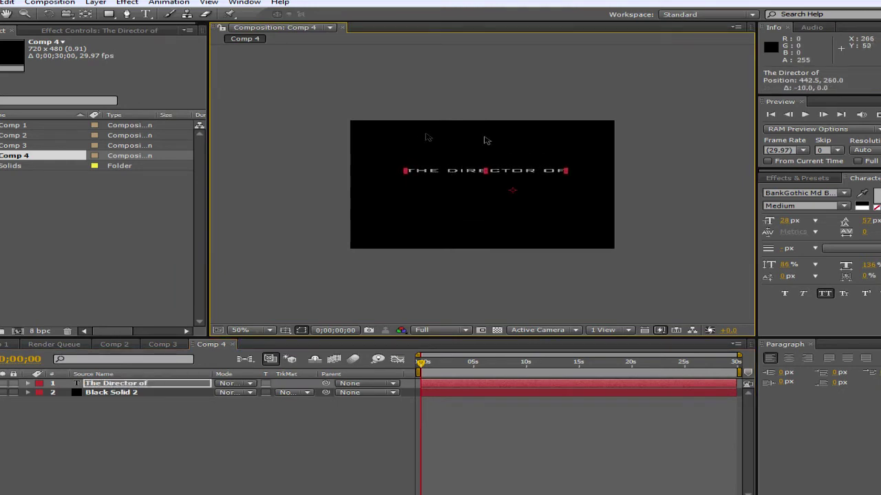
# Put the 'THE DIRECTOR OF' text back into editing mode with the Type tool
pyautogui.click(146, 13)
pyautogui.click(145, 14)
pyautogui.click(446, 173)
# Give 'THE DIRECTOR OF' a light grey E9E9E9 fill and finish editing it
pyautogui.hotkey('ctrl', 'a')
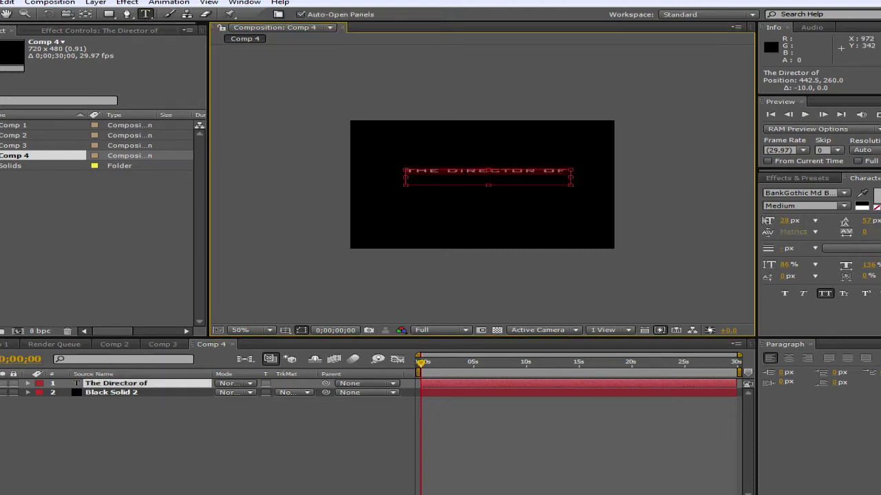
pyautogui.click(862, 192)
pyautogui.moveTo(191, 309)
pyautogui.mouseDown()
pyautogui.moveTo(200, 224)
pyautogui.moveTo(180, 297)
pyautogui.mouseUp()
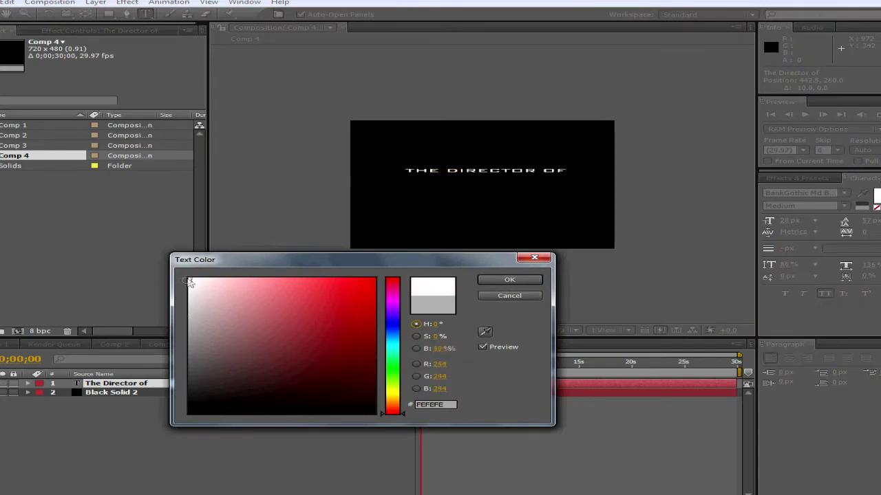
pyautogui.click(481, 279)
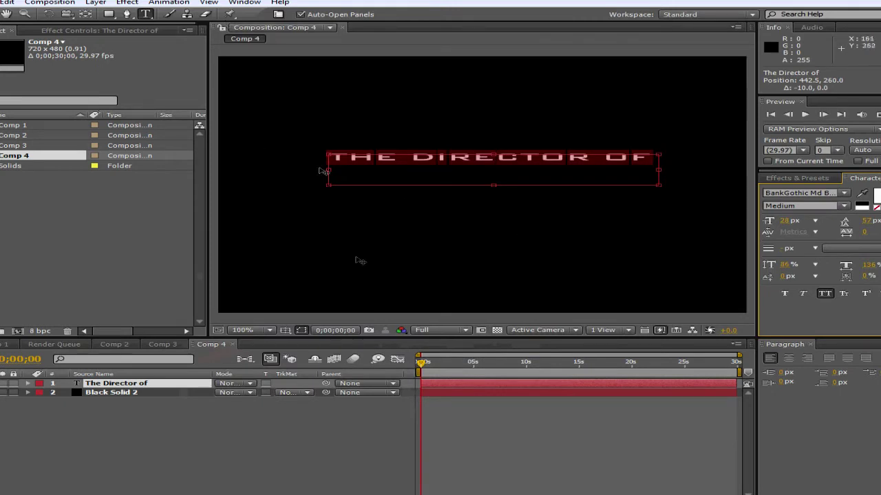
pyautogui.click(146, 14)
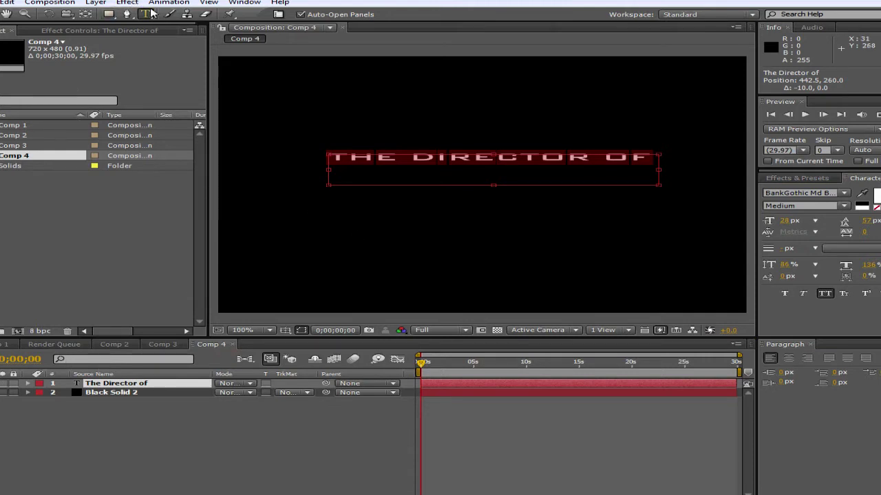
pyautogui.click(287, 90)
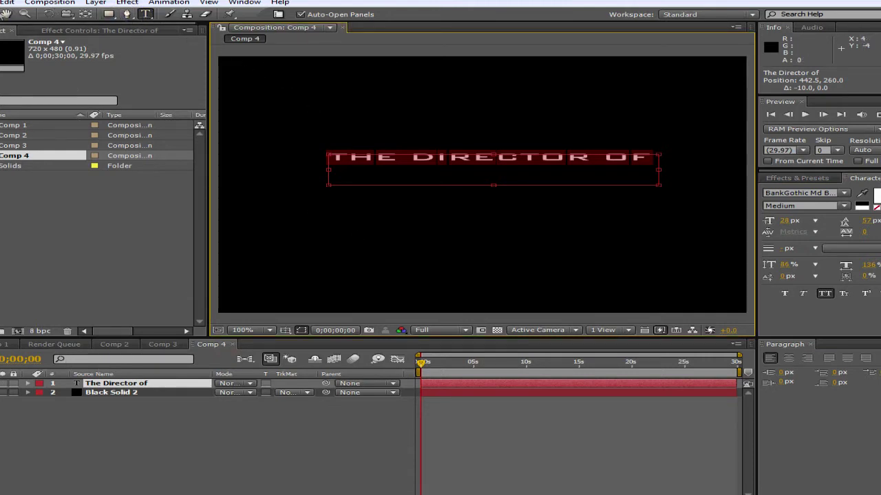
pyautogui.press('Escape')
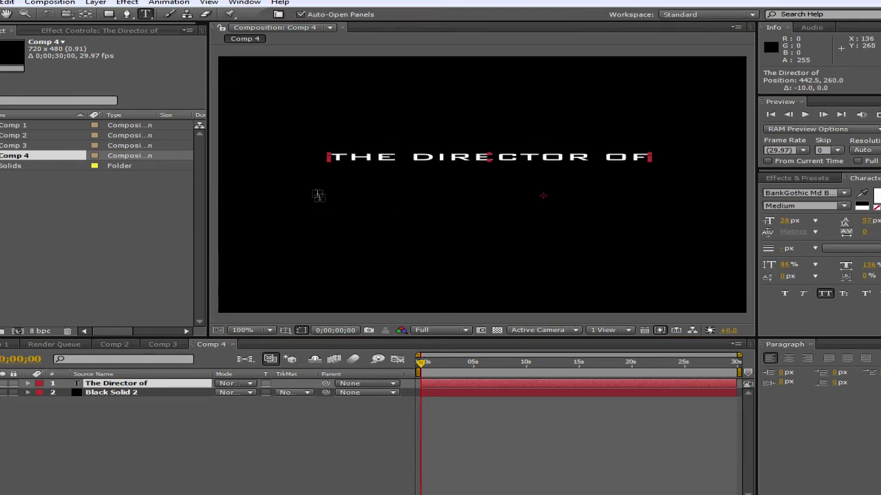
# Type 'The DarkKnight' in a new text box at 35 px with 114% vertical scale
pyautogui.moveTo(324, 195); pyautogui.dragTo(655, 274)
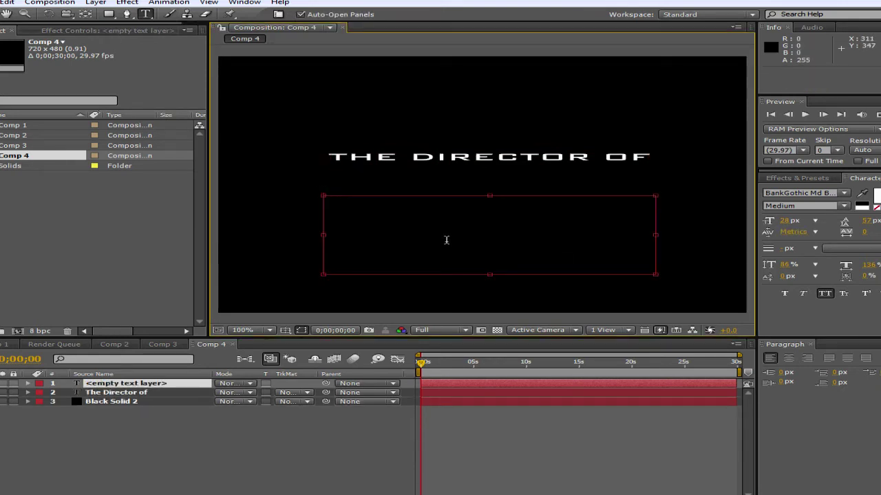
pyautogui.write('The DarkKn')
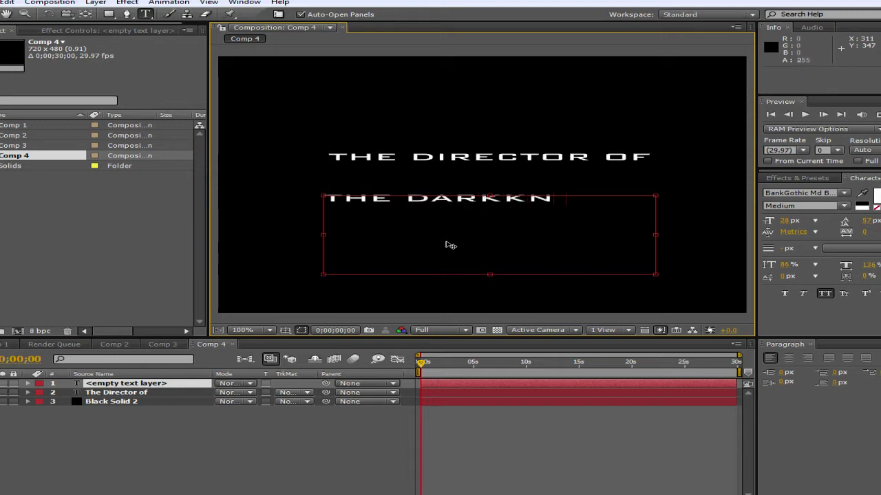
pyautogui.write('ight')
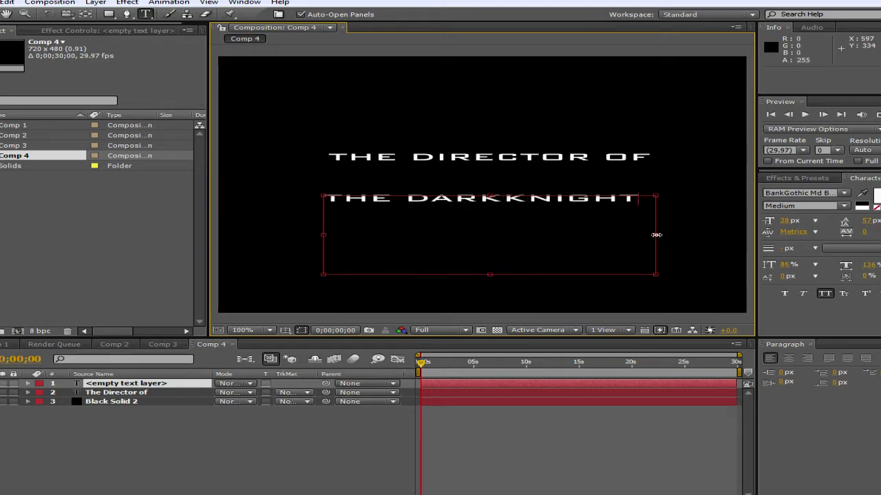
pyautogui.moveTo(657, 235); pyautogui.dragTo(702, 235)
pyautogui.moveTo(638, 198); pyautogui.dragTo(272, 200)
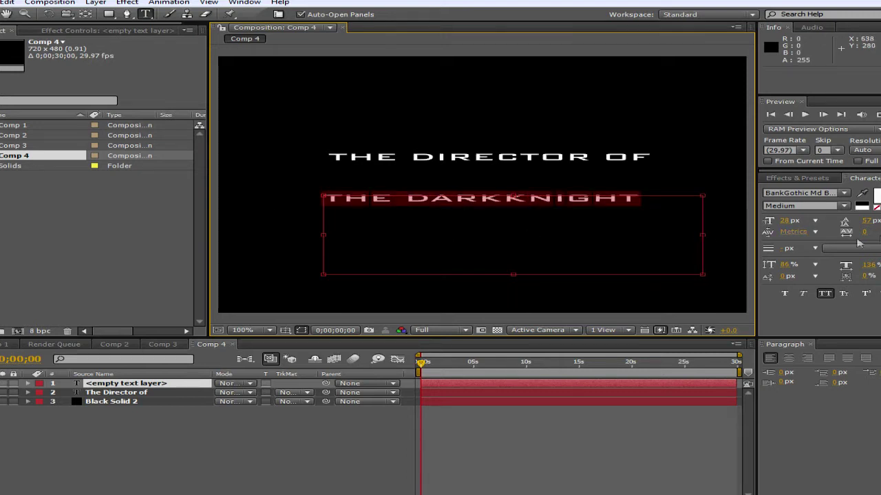
pyautogui.moveTo(784, 221)
pyautogui.mouseDown()
pyautogui.moveTo(798, 222)
pyautogui.moveTo(789, 225)
pyautogui.mouseUp()
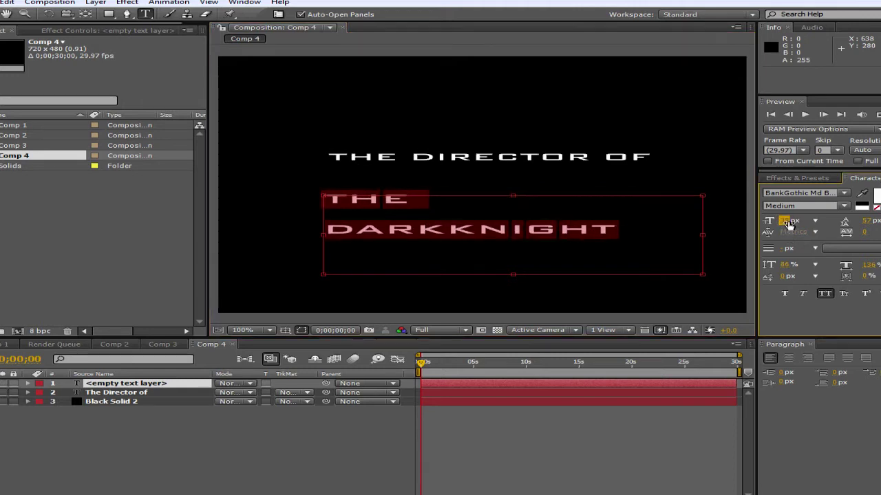
pyautogui.moveTo(324, 235); pyautogui.dragTo(251, 234)
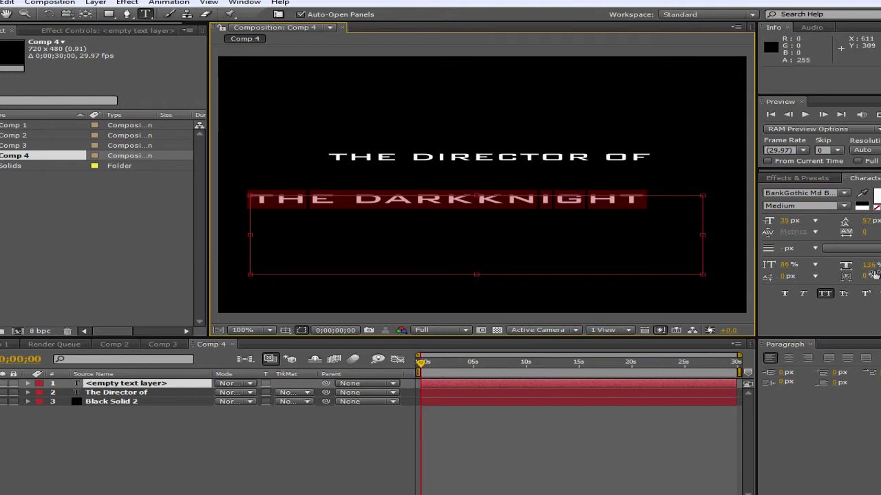
pyautogui.moveTo(791, 265); pyautogui.dragTo(812, 264)
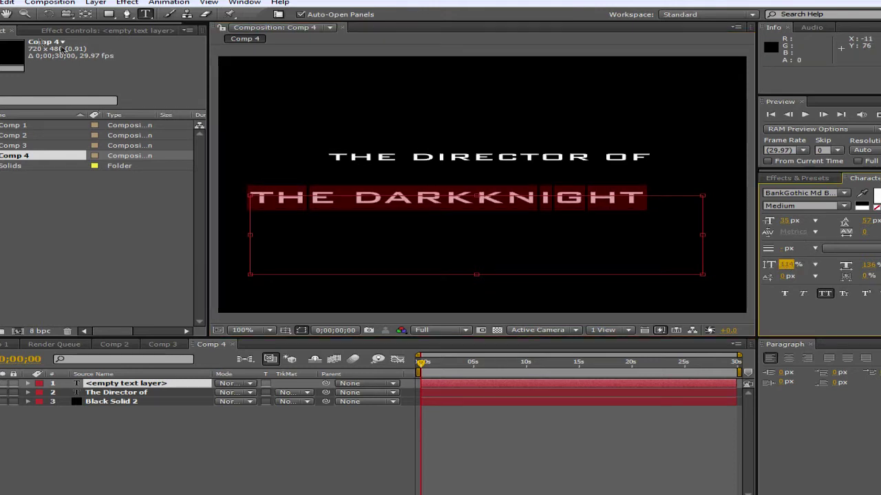
pyautogui.press('KP_Enter')
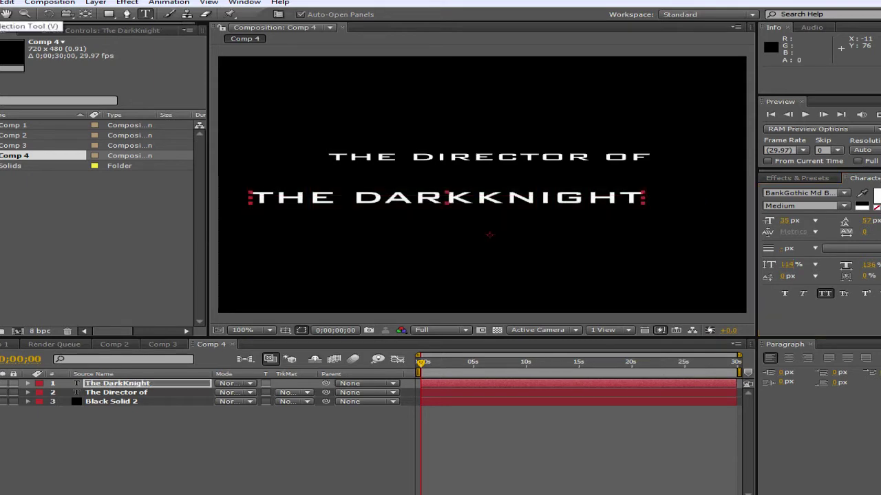
# Move THE DARKKNIGHT up just below the first line and centre it horizontally
pyautogui.press('v')
pyautogui.moveTo(379, 198); pyautogui.dragTo(426, 191)
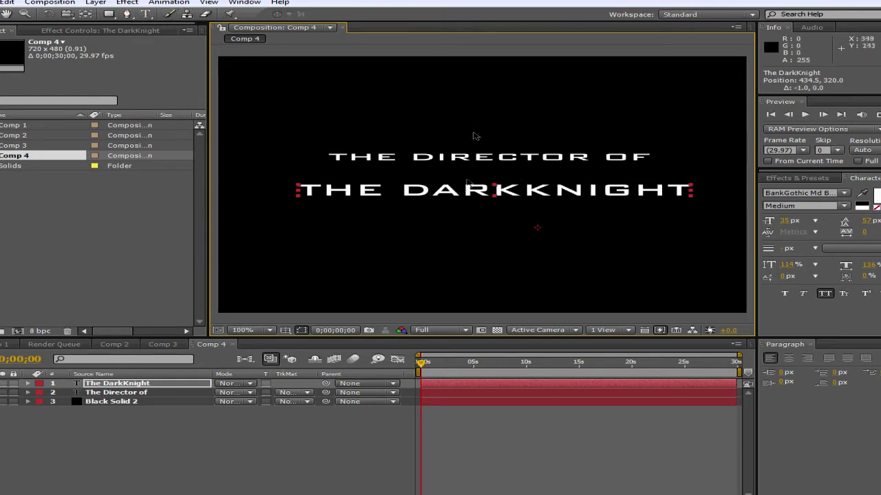
pyautogui.scroll(-2, 473, 136)
pyautogui.scroll(2, 450, 192)
pyautogui.scroll(-1, 450, 192)
pyautogui.moveTo(450, 192); pyautogui.dragTo(448, 190)
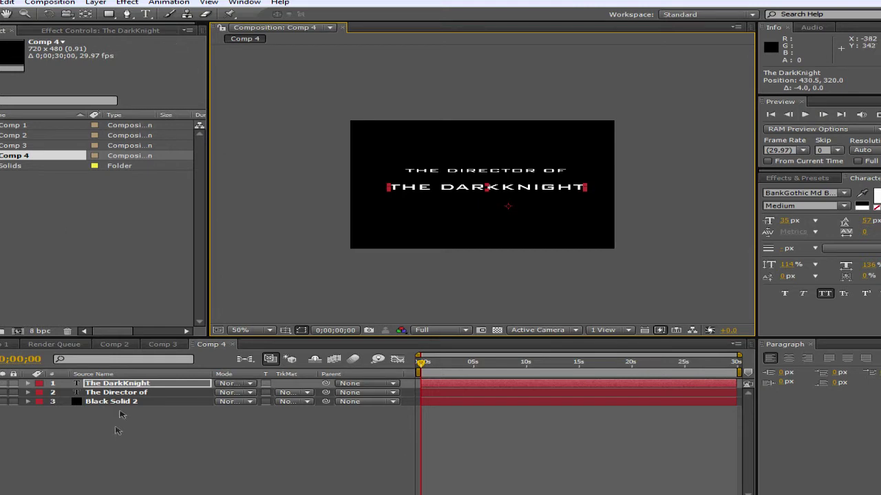
pyautogui.click(126, 384)
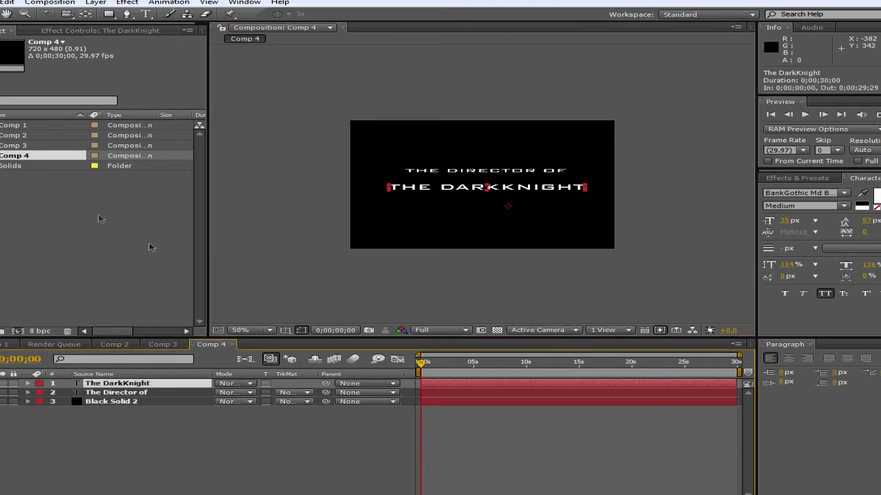
# Apply a Gradient Overlay layer style to The DarkKnight text layer
pyautogui.click(96, 3)
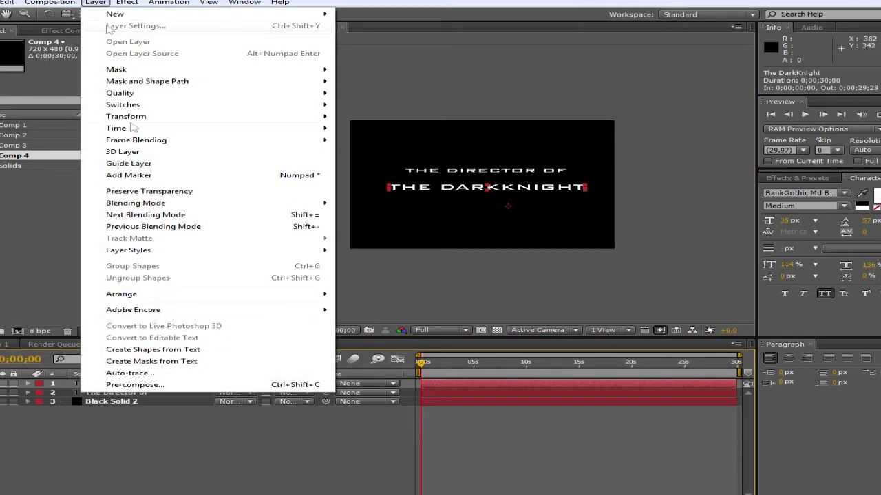
pyautogui.moveTo(138, 254)
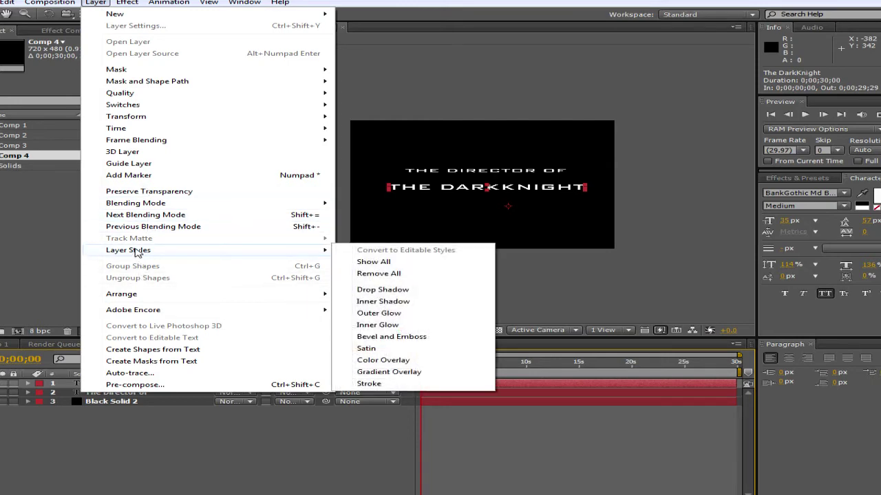
pyautogui.click(527, 189)
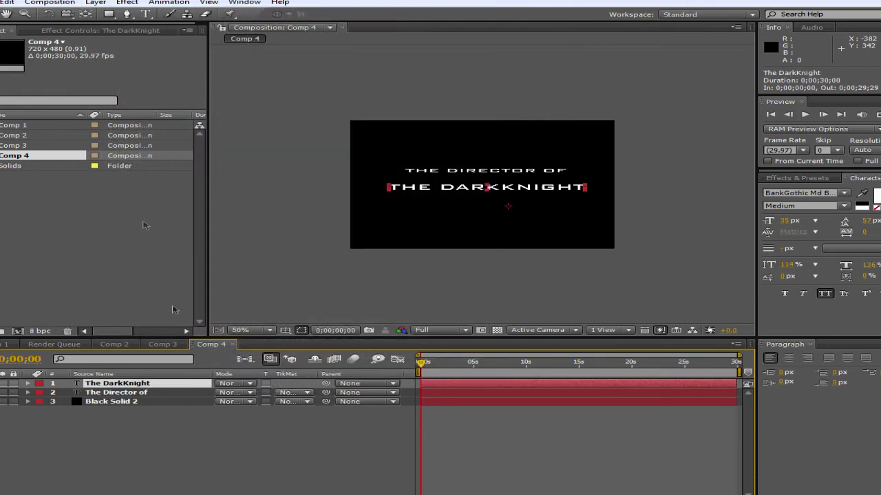
pyautogui.click(87, 3)
pyautogui.moveTo(190, 255)
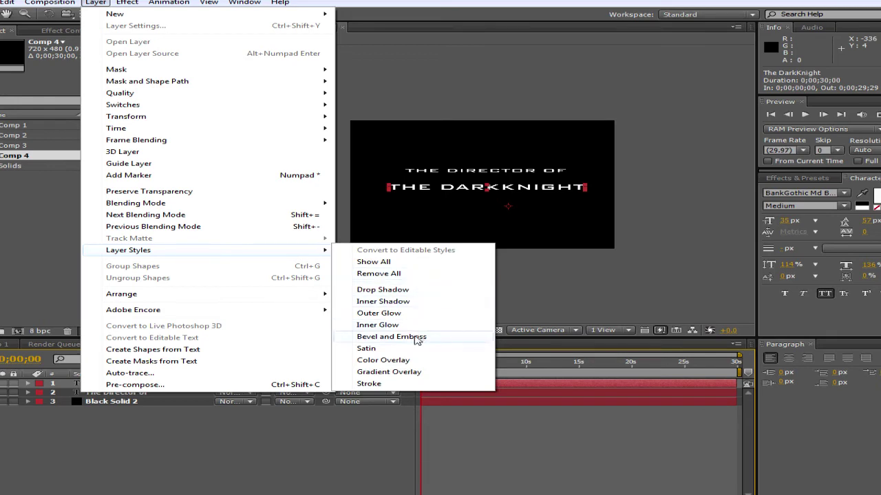
pyautogui.click(417, 373)
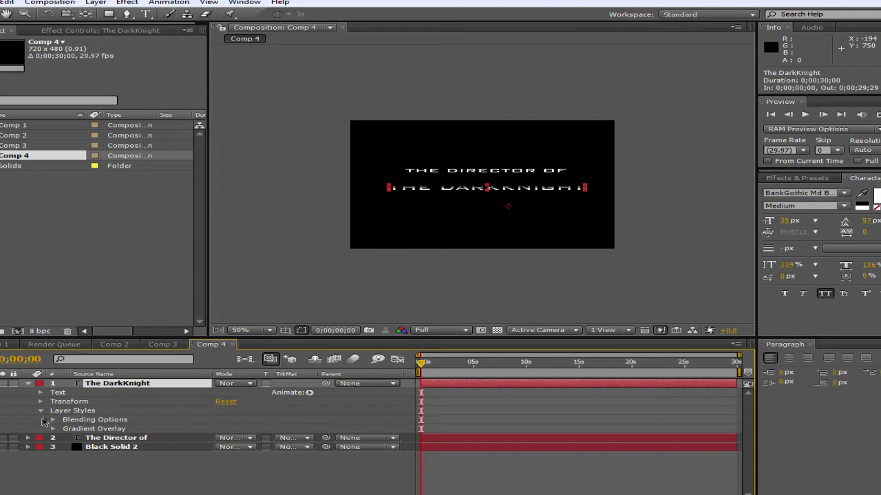
# Set The DarkKnight's Gradient Overlay angle to +89°, leaving Reverse off
pyautogui.click(53, 428)
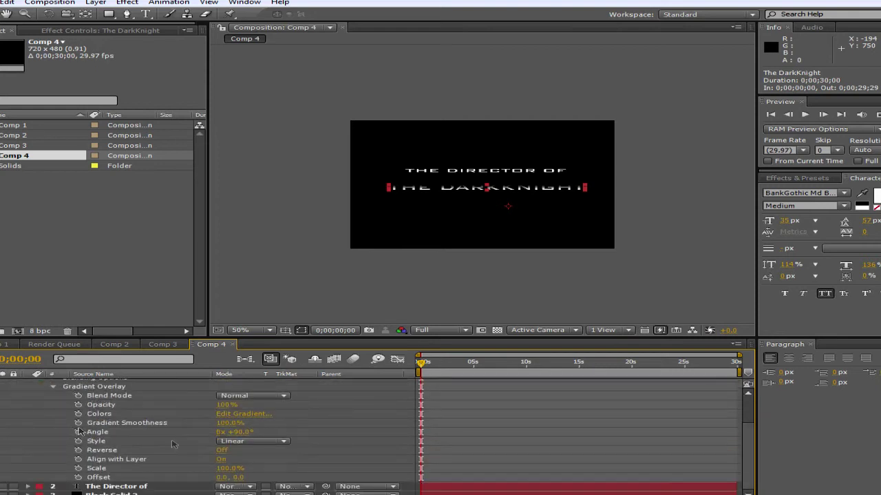
pyautogui.click(221, 451)
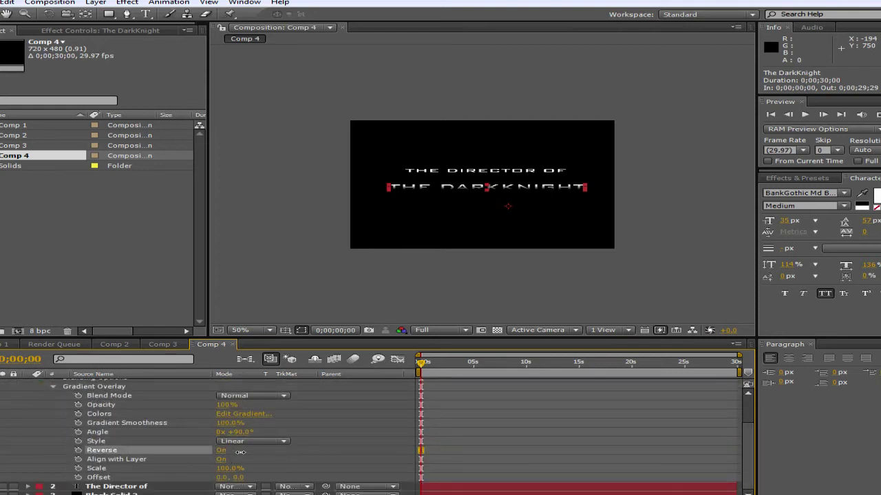
pyautogui.click(220, 450)
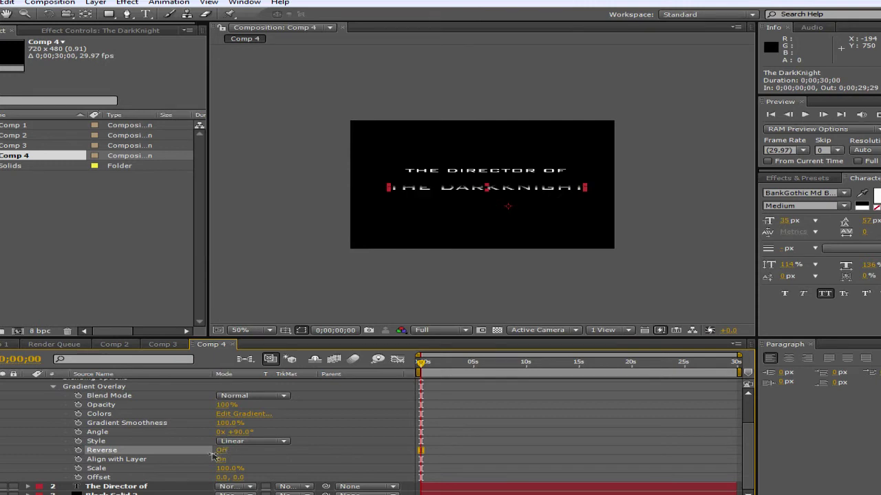
pyautogui.moveTo(241, 432); pyautogui.dragTo(246, 434)
pyautogui.click(245, 432)
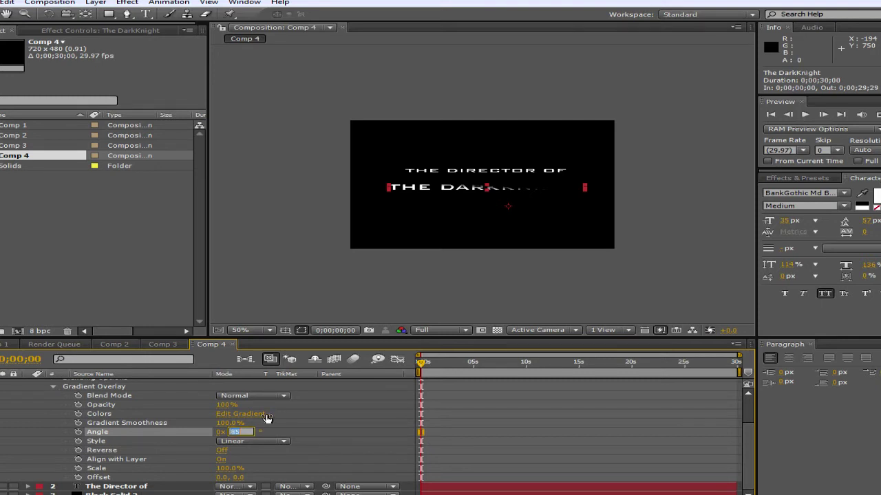
pyautogui.write('8')
pyautogui.click(337, 148)
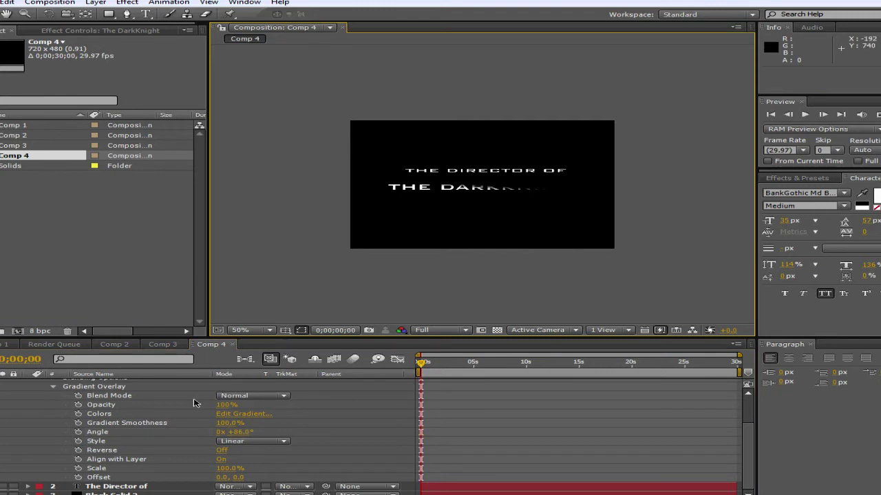
pyautogui.click(237, 432)
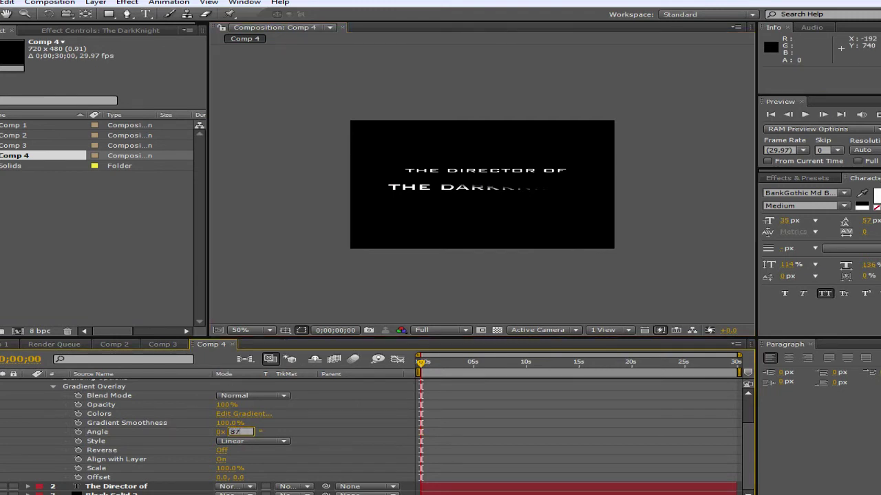
pyautogui.click(440, 434)
pyautogui.moveTo(233, 434); pyautogui.dragTo(244, 432)
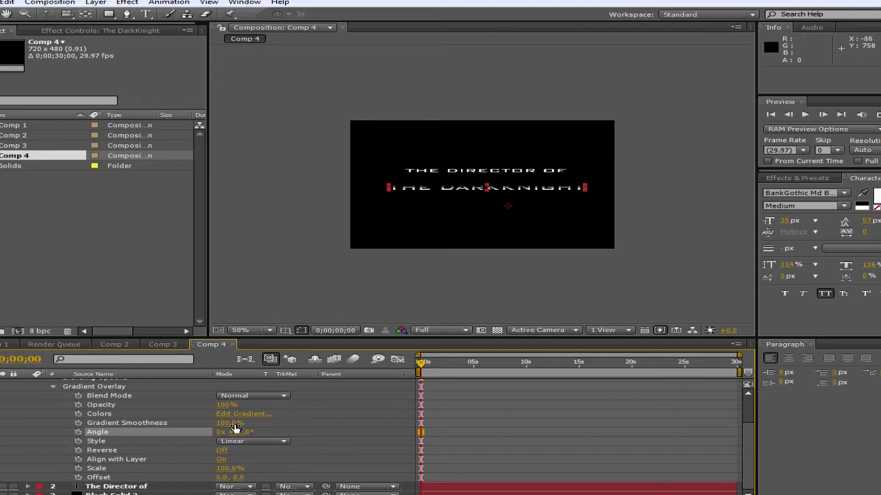
# Enlarge the gradient overlay scale to 118%
pyautogui.click(234, 423)
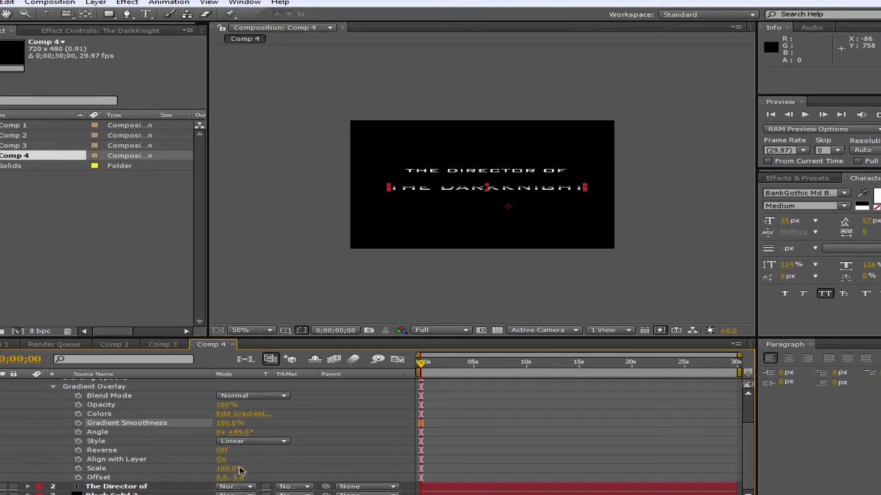
pyautogui.moveTo(231, 468); pyautogui.dragTo(360, 472)
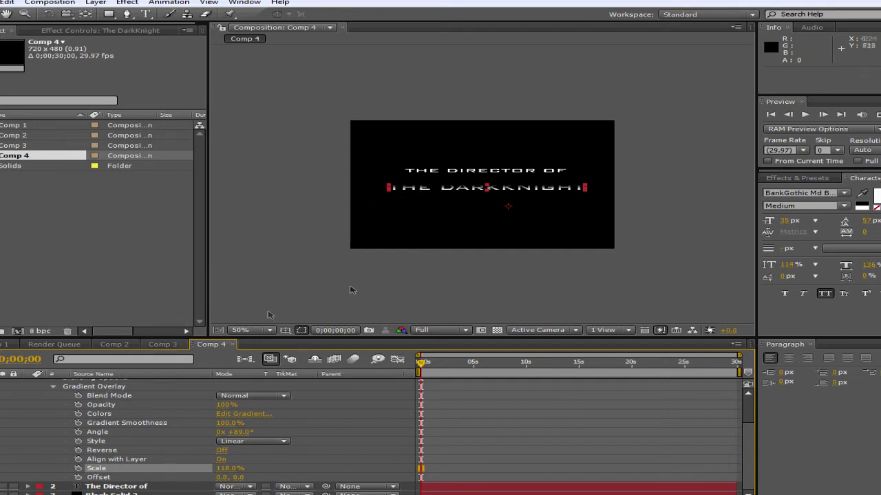
pyautogui.scroll(3, 45, 434)
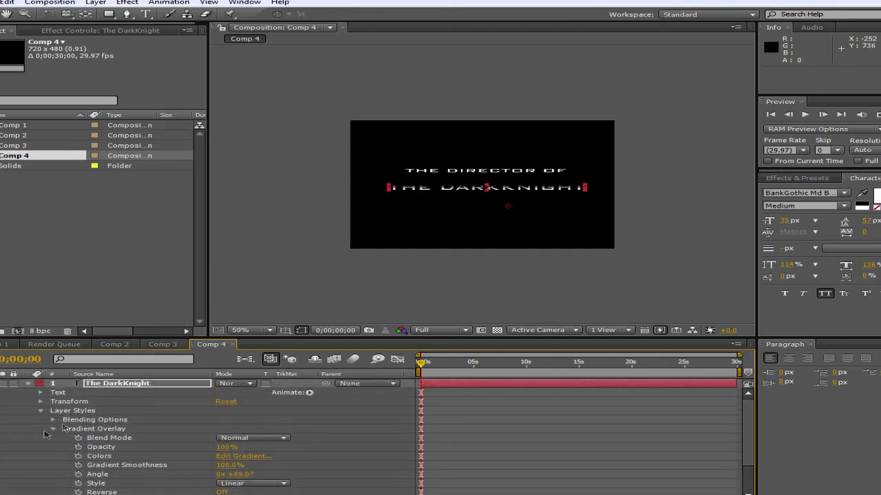
# Fold away The DarkKnight's properties and add a Gradient Overlay to The Director of layer
pyautogui.click(41, 411)
pyautogui.click(28, 383)
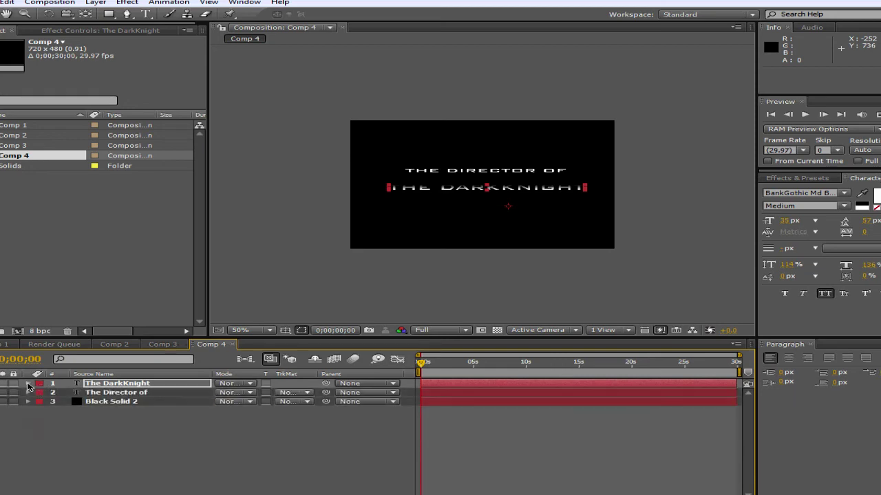
pyautogui.click(110, 393)
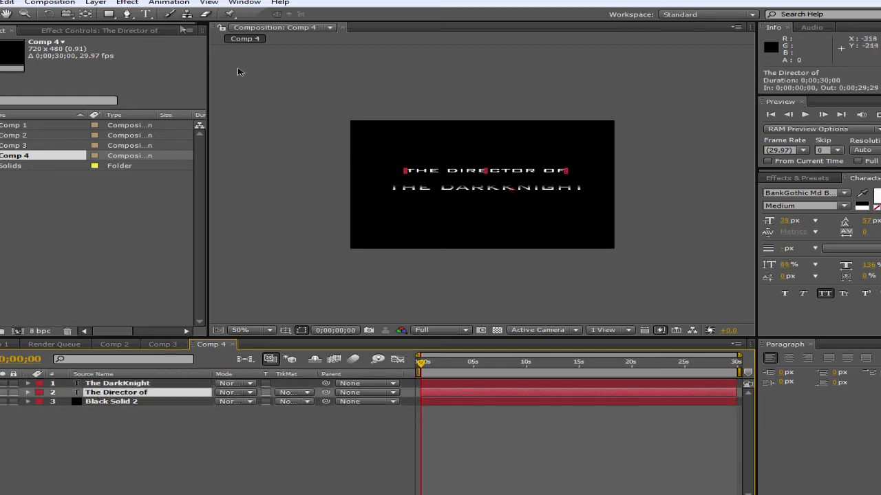
pyautogui.click(96, 3)
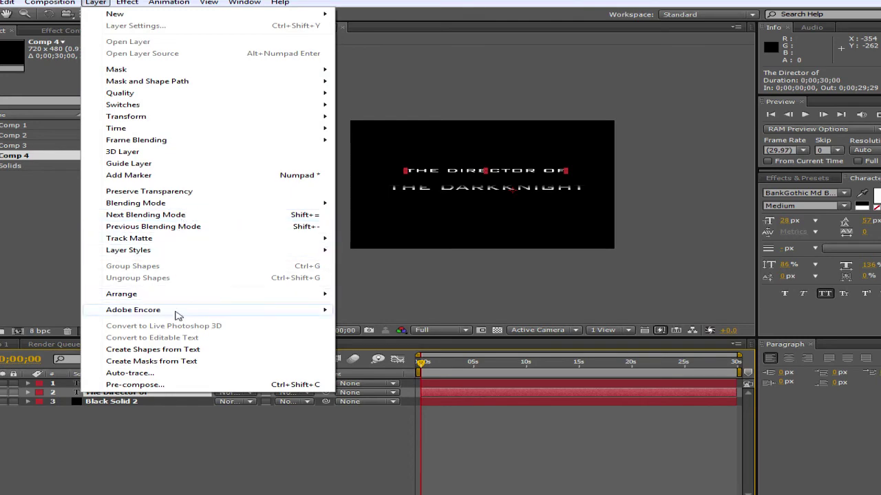
pyautogui.moveTo(161, 249)
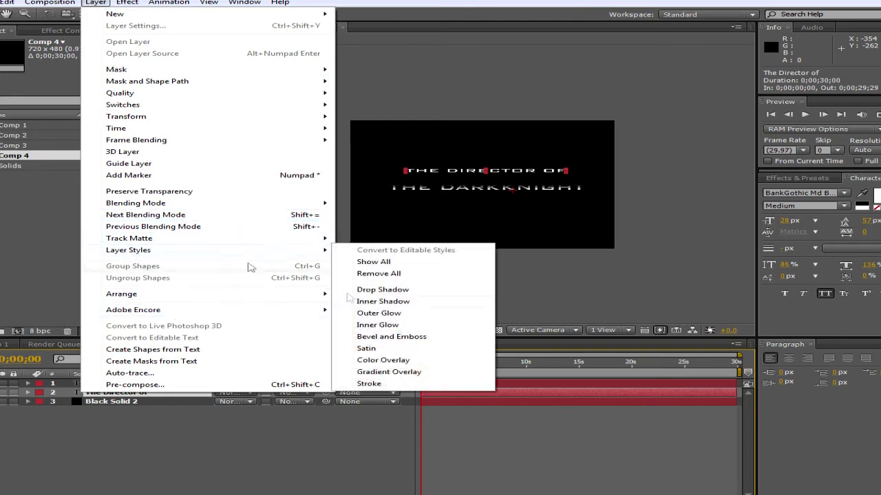
pyautogui.click(396, 371)
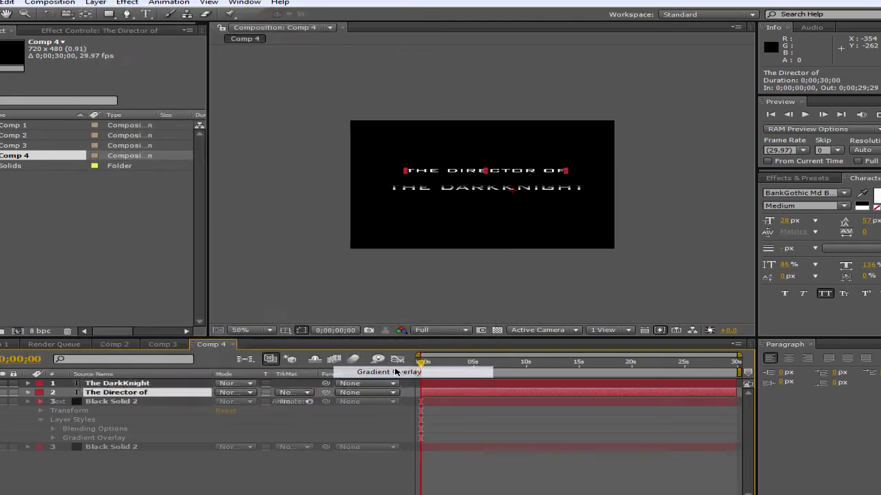
# Set that gradient overlay to reversed, 115% scale and an offset of 0, 14
pyautogui.click(53, 438)
pyautogui.scroll(-3, 113, 442)
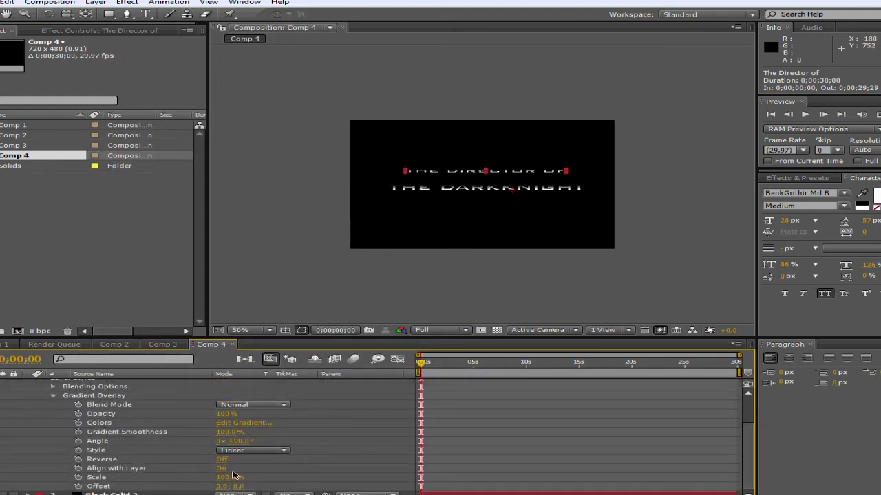
pyautogui.click(217, 459)
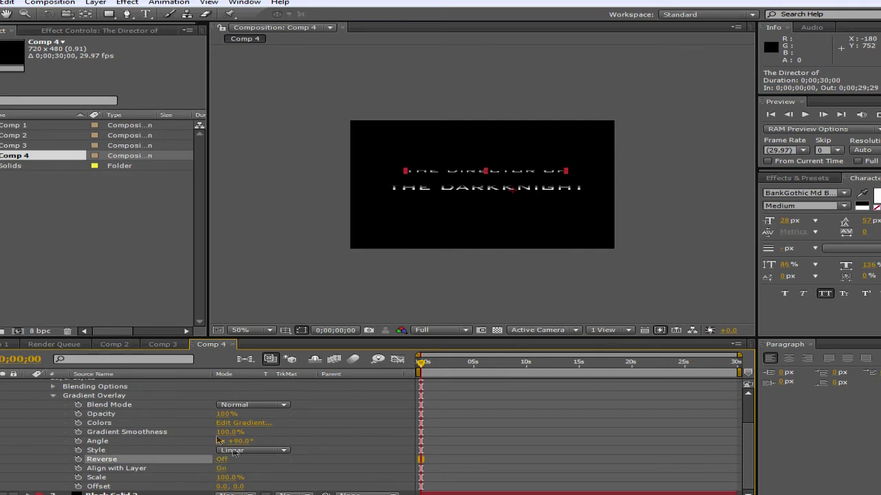
pyautogui.click(222, 459)
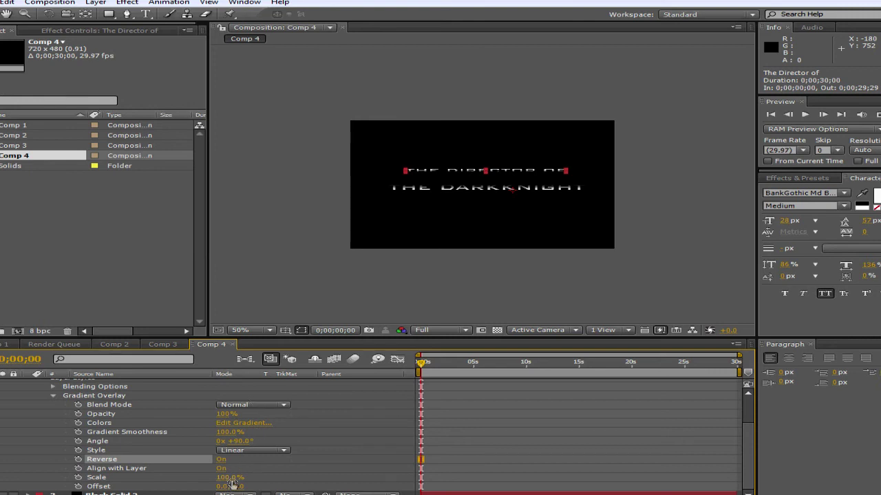
pyautogui.moveTo(230, 477)
pyautogui.mouseDown()
pyautogui.moveTo(172, 480)
pyautogui.moveTo(233, 478)
pyautogui.mouseUp()
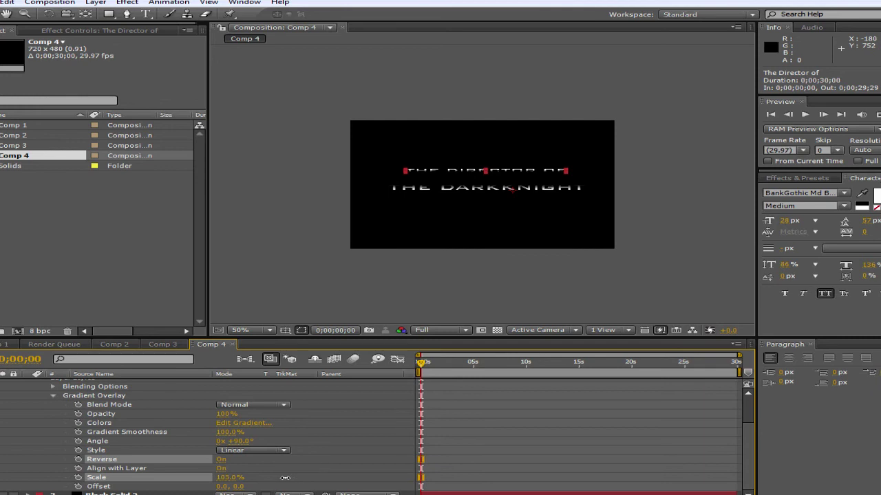
pyautogui.hotkey('ctrl', 'z')
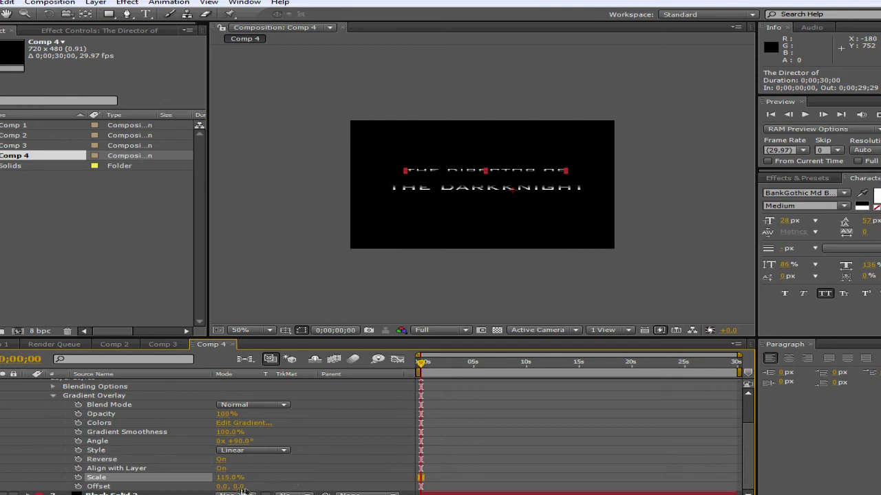
pyautogui.moveTo(242, 490); pyautogui.dragTo(243, 487)
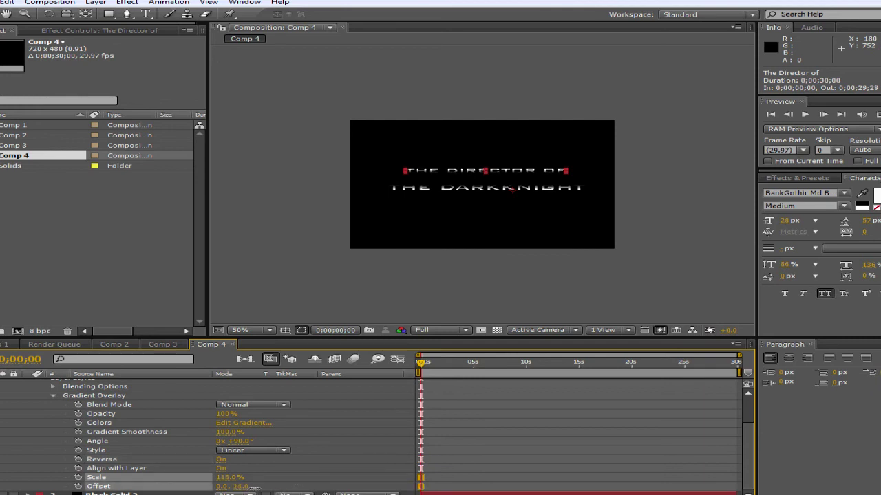
pyautogui.click(250, 488)
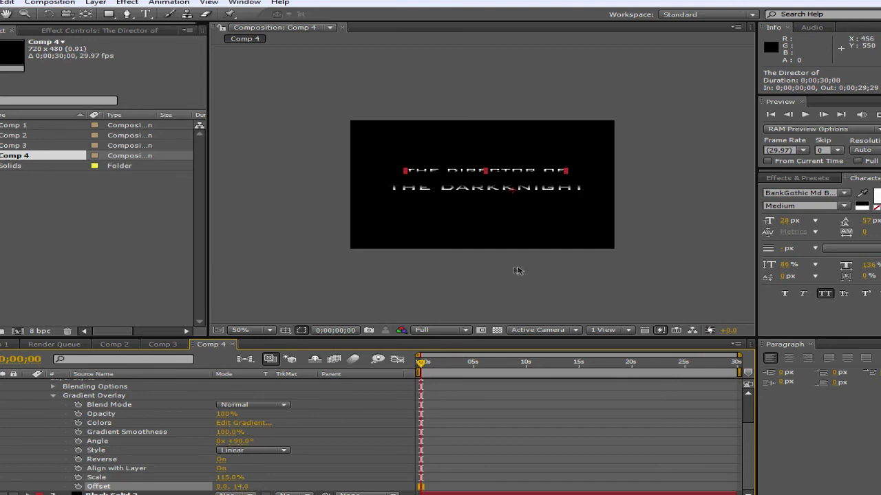
pyautogui.press('/')
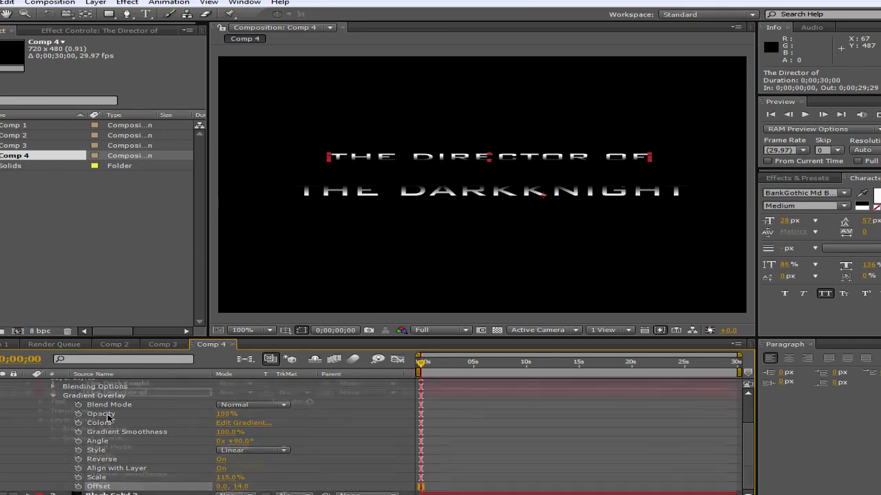
# Scroll the timeline up and collapse The Director of layer's properties
pyautogui.scroll(2, 103, 417)
pyautogui.click(36, 394)
pyautogui.click(29, 397)
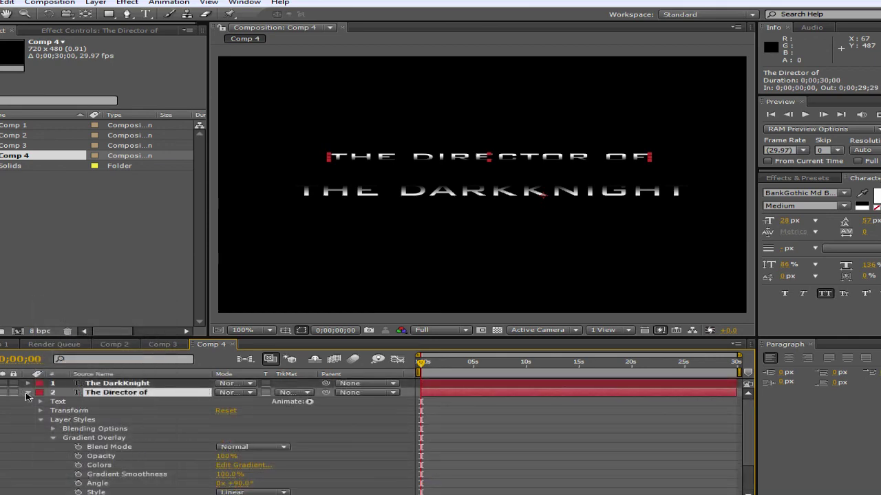
pyautogui.click(26, 394)
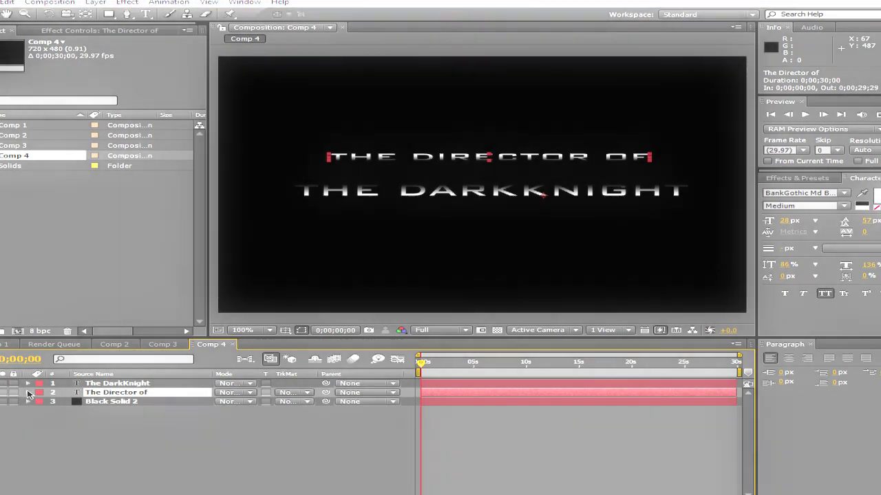